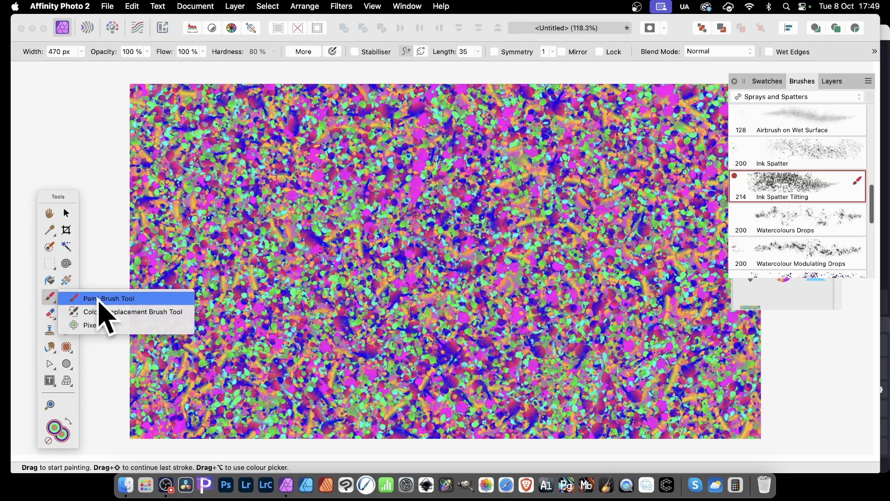
# Choose the Paint Brush Tool and show the Gradients swatch category
pyautogui.click(99, 299)
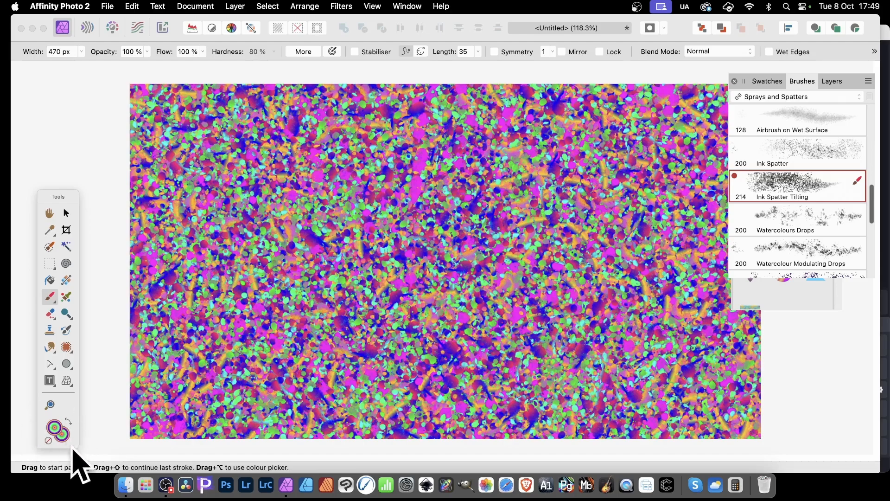
pyautogui.click(771, 83)
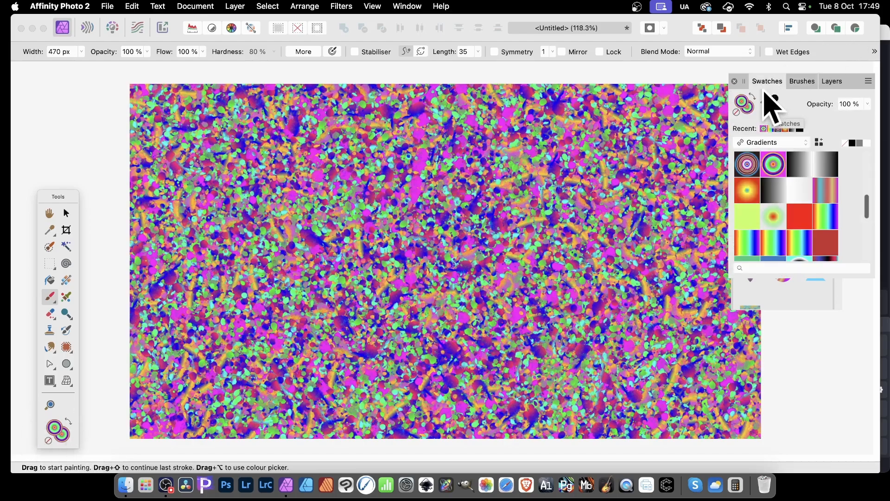
pyautogui.click(767, 143)
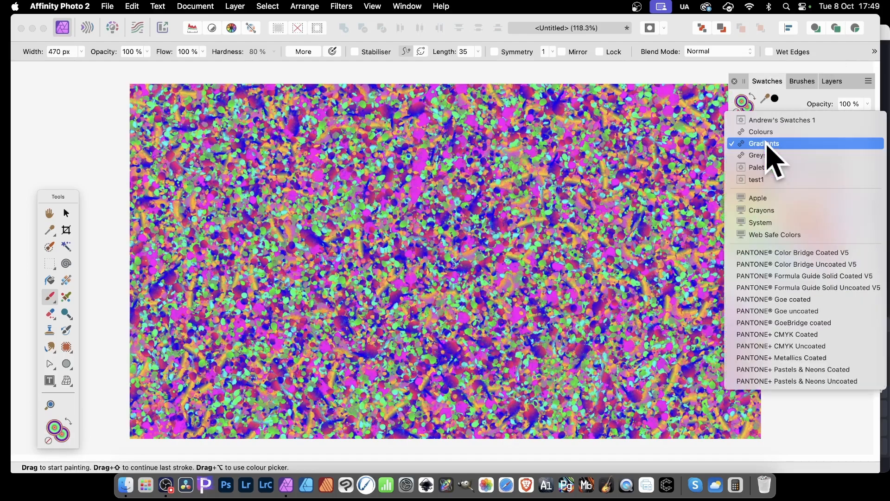
pyautogui.click(767, 144)
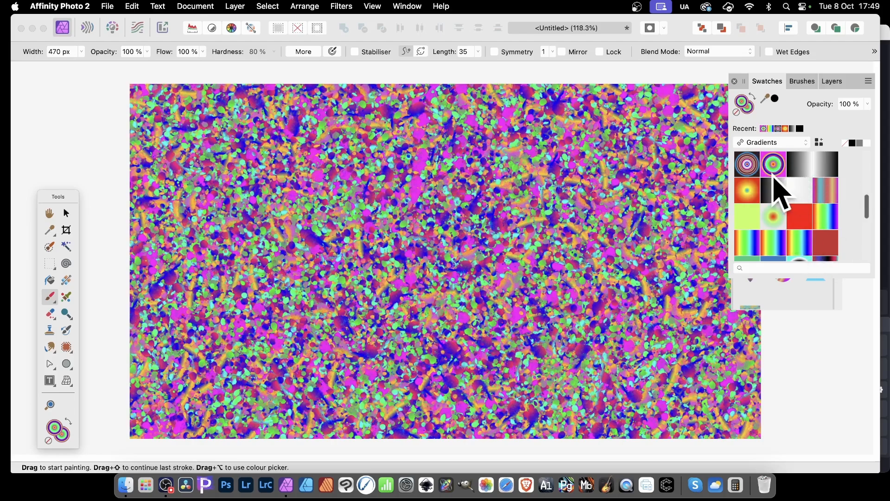
pyautogui.scroll(-1, 723, 240)
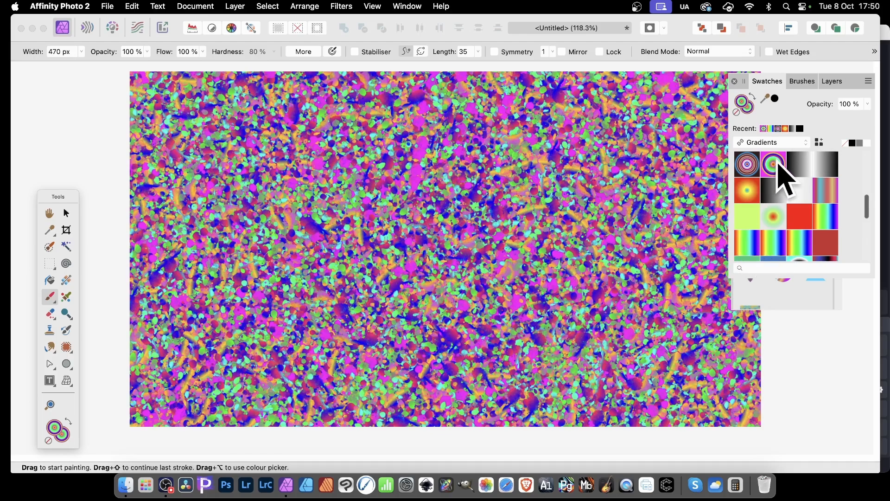
# Review the Ink Spatter Tilting brush's general and dynamics settings, and set its Scatter X controller to Random
pyautogui.click(802, 82)
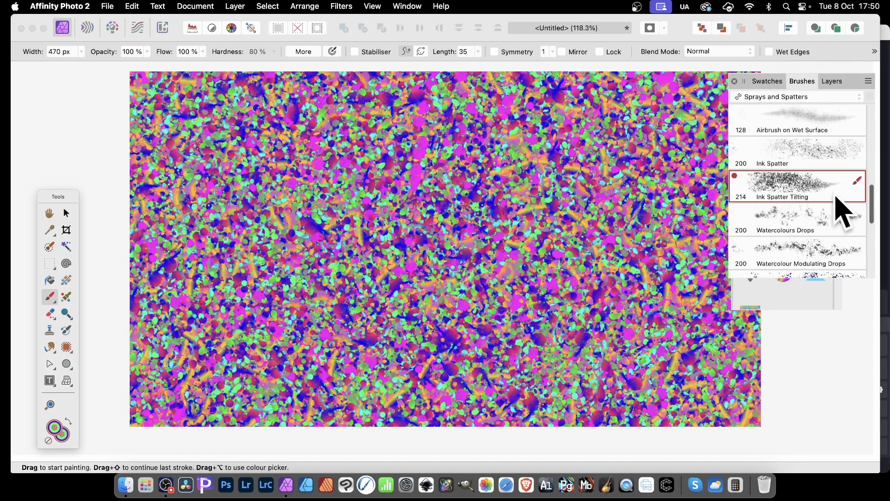
pyautogui.doubleClick(798, 196)
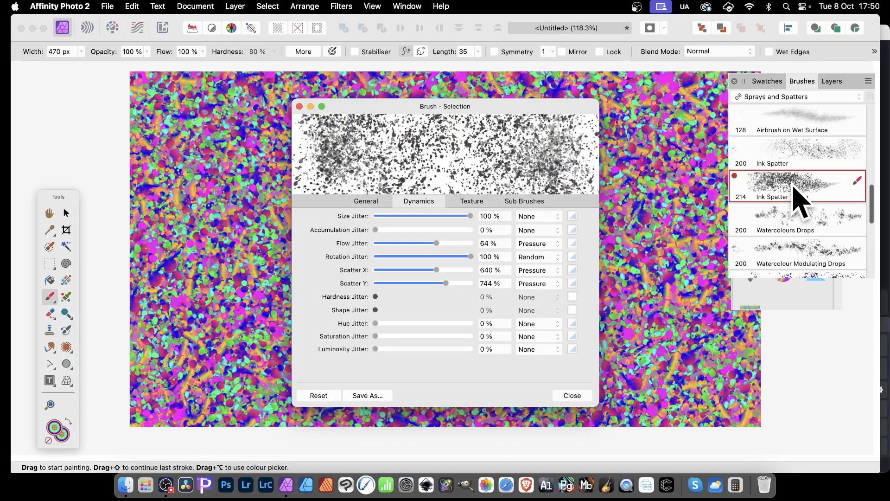
pyautogui.click(376, 200)
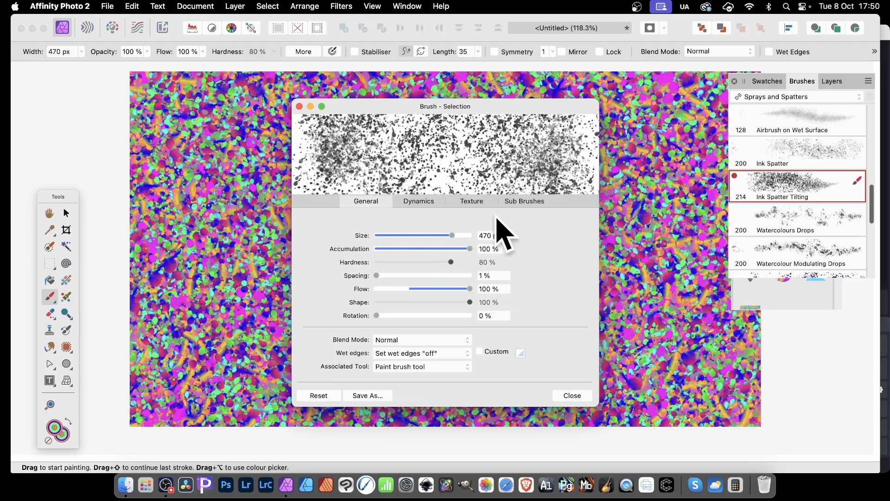
pyautogui.click(431, 202)
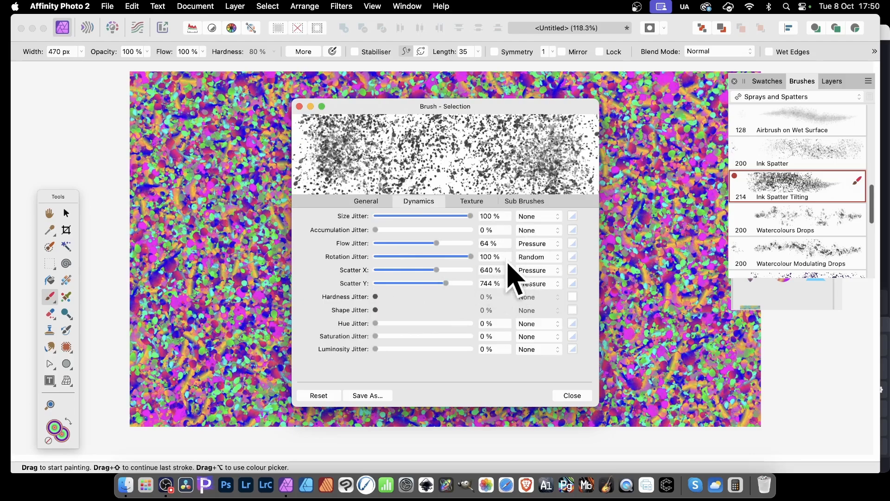
pyautogui.click(546, 270)
pyautogui.click(546, 261)
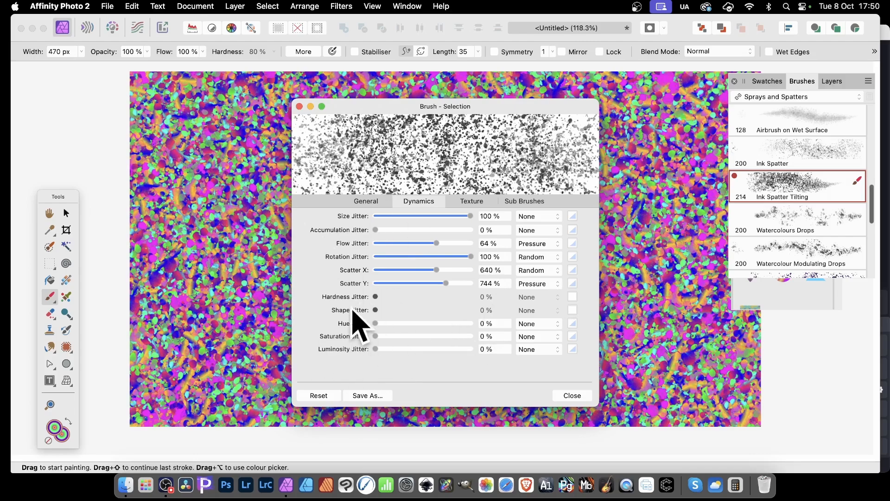
pyautogui.click(584, 395)
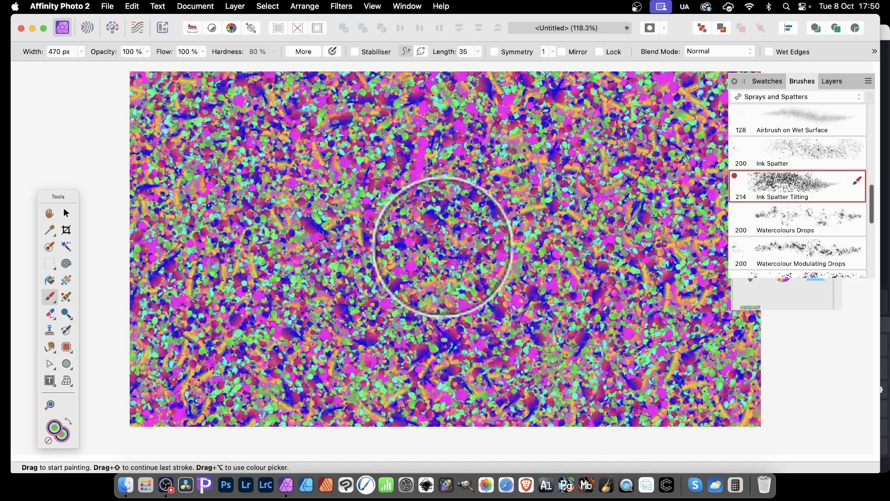
# Paint spatter strokes across the canvas with the current radial gradient, a rainbow gradient and the orange-yellow radial gradient
pyautogui.moveTo(443, 247)
pyautogui.mouseDown()
pyautogui.moveTo(457, 183)
pyautogui.moveTo(234, 143)
pyautogui.moveTo(245, 208)
pyautogui.moveTo(413, 183)
pyautogui.moveTo(596, 139)
pyautogui.moveTo(666, 300)
pyautogui.moveTo(508, 192)
pyautogui.moveTo(394, 199)
pyautogui.moveTo(302, 225)
pyautogui.moveTo(81, 259)
pyautogui.moveTo(350, 148)
pyautogui.mouseUp()
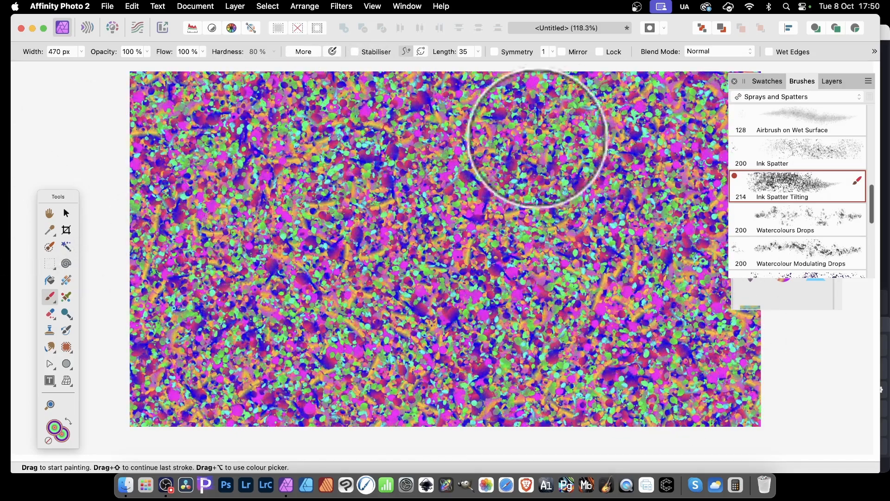
pyautogui.click(764, 82)
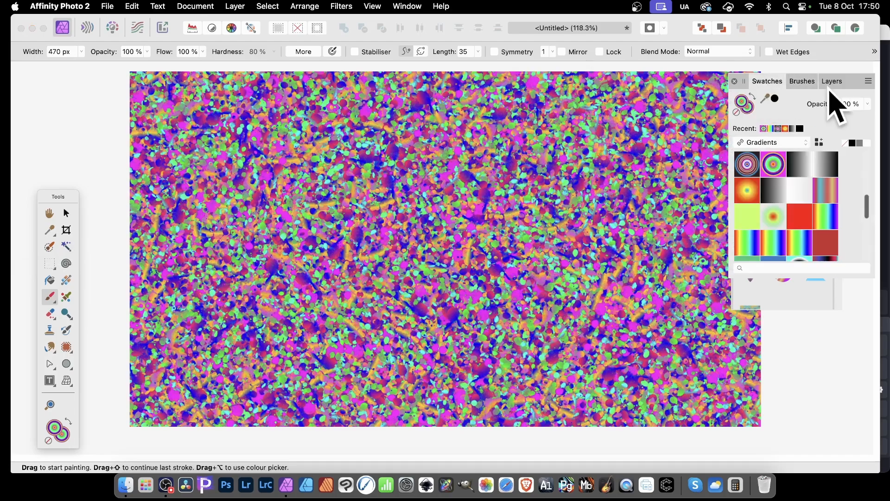
pyautogui.scroll(-1, 788, 218)
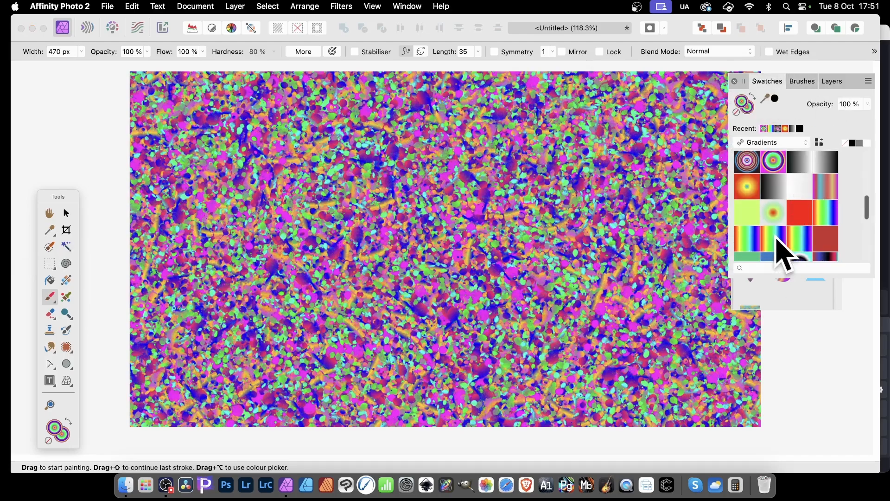
pyautogui.click(779, 241)
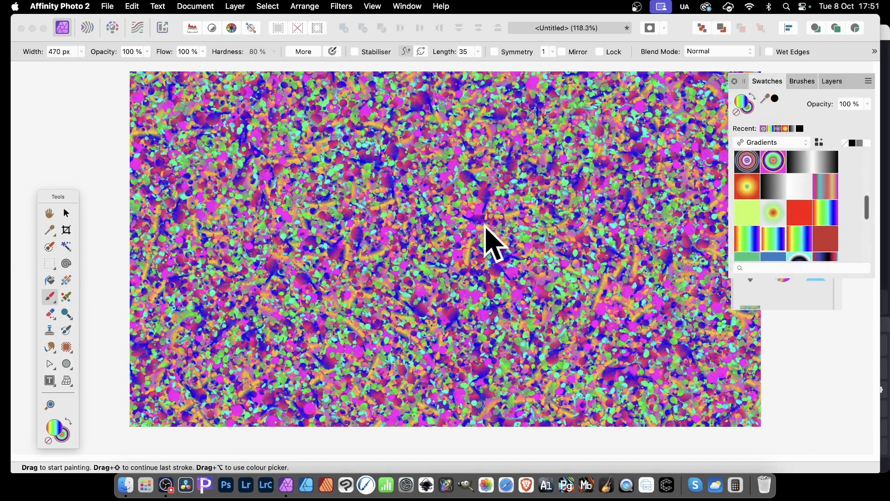
pyautogui.moveTo(468, 297)
pyautogui.mouseDown()
pyautogui.moveTo(412, 200)
pyautogui.moveTo(437, 251)
pyautogui.moveTo(285, 253)
pyautogui.moveTo(391, 245)
pyautogui.moveTo(444, 317)
pyautogui.moveTo(572, 270)
pyautogui.moveTo(292, 278)
pyautogui.moveTo(365, 264)
pyautogui.moveTo(238, 301)
pyautogui.moveTo(221, 217)
pyautogui.moveTo(314, 181)
pyautogui.moveTo(209, 205)
pyautogui.moveTo(268, 202)
pyautogui.moveTo(493, 238)
pyautogui.moveTo(616, 213)
pyautogui.moveTo(686, 246)
pyautogui.moveTo(550, 264)
pyautogui.moveTo(640, 243)
pyautogui.moveTo(642, 220)
pyautogui.moveTo(624, 187)
pyautogui.moveTo(516, 163)
pyautogui.moveTo(208, 179)
pyautogui.mouseUp()
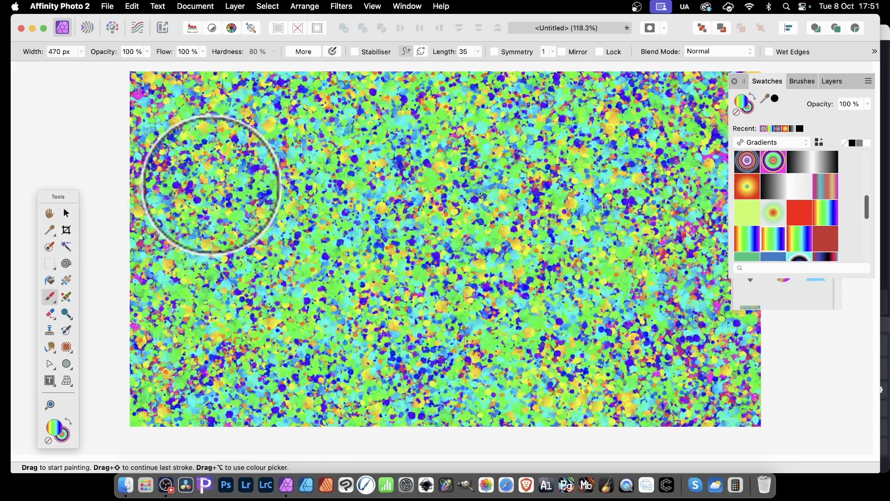
pyautogui.click(753, 190)
pyautogui.moveTo(358, 235)
pyautogui.mouseDown()
pyautogui.moveTo(566, 199)
pyautogui.moveTo(179, 199)
pyautogui.moveTo(338, 255)
pyautogui.moveTo(507, 279)
pyautogui.mouseUp()
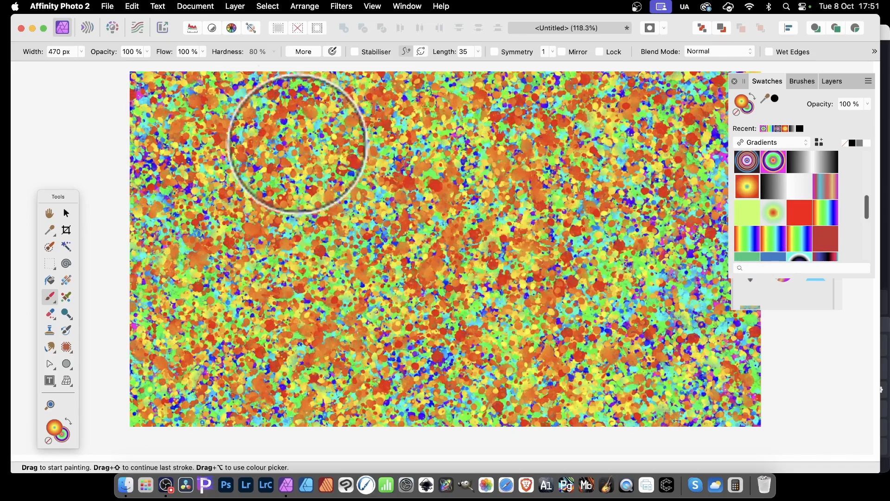
# Add a new layer and paint spatter strokes across it with the green and pink striped gradient
pyautogui.click(238, 5)
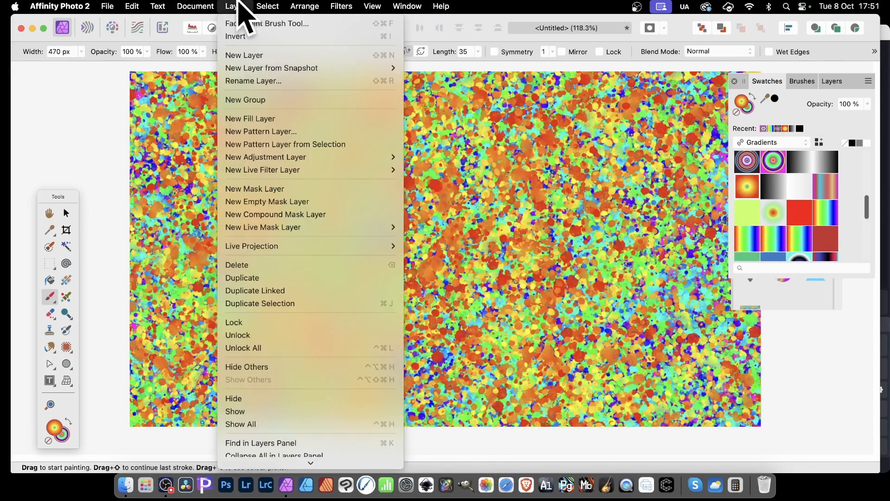
pyautogui.click(240, 56)
pyautogui.scroll(-2, 794, 222)
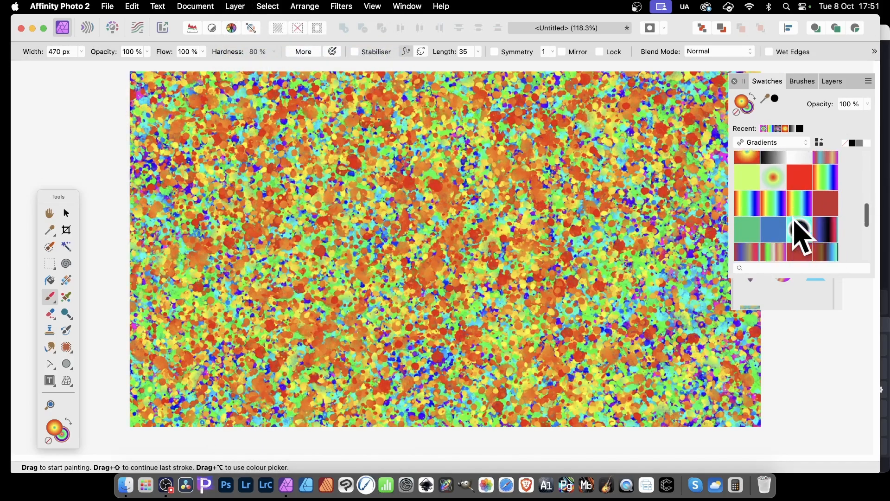
pyautogui.scroll(-1, 794, 222)
pyautogui.click(774, 237)
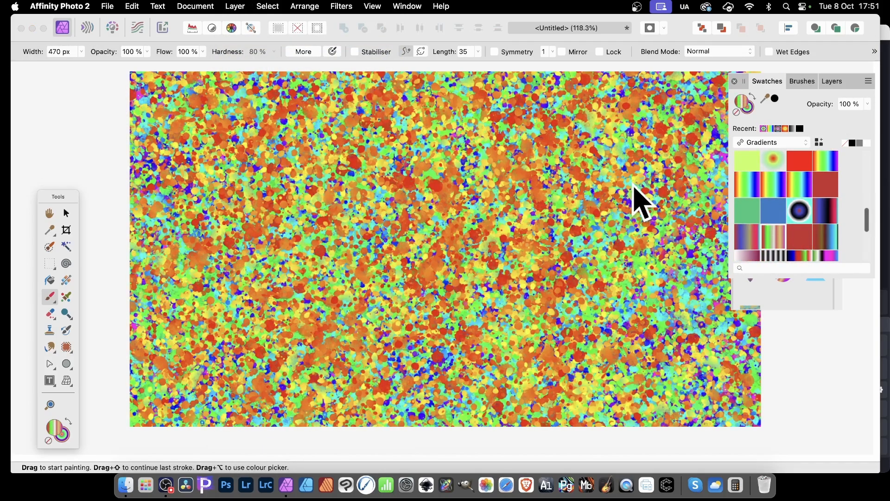
pyautogui.moveTo(455, 222)
pyautogui.mouseDown()
pyautogui.moveTo(419, 204)
pyautogui.moveTo(479, 235)
pyautogui.moveTo(227, 194)
pyautogui.mouseUp()
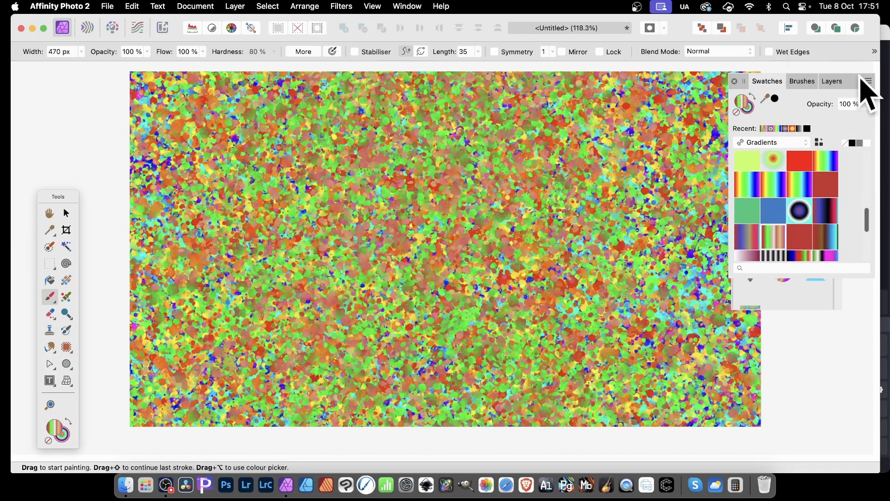
# Try the Bevel / Emboss effect and then the 3D effect on the new spatter layer
pyautogui.click(847, 84)
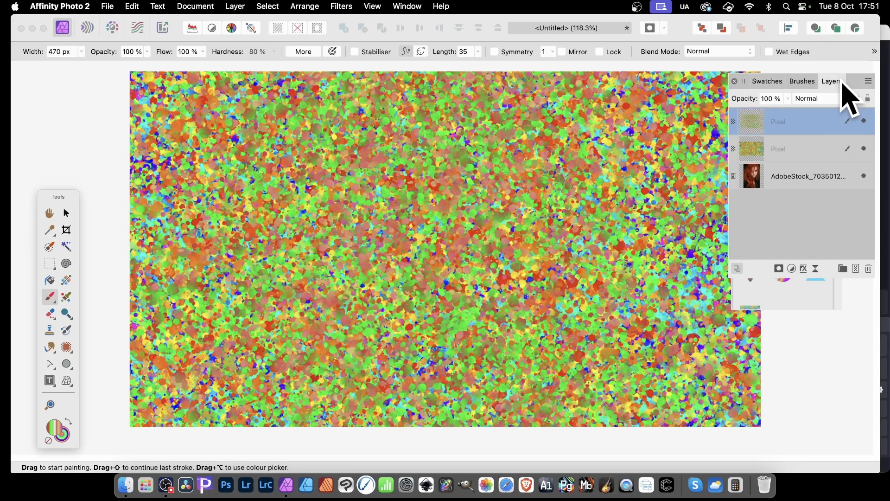
pyautogui.click(804, 270)
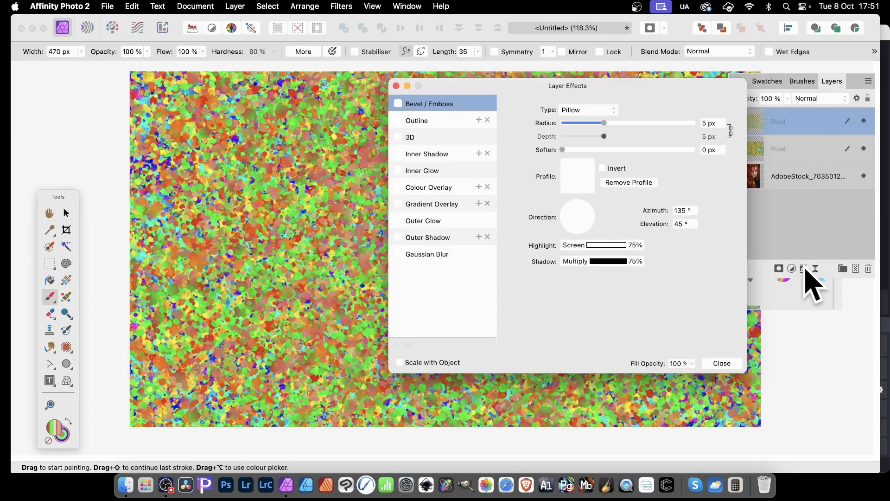
pyautogui.click(399, 103)
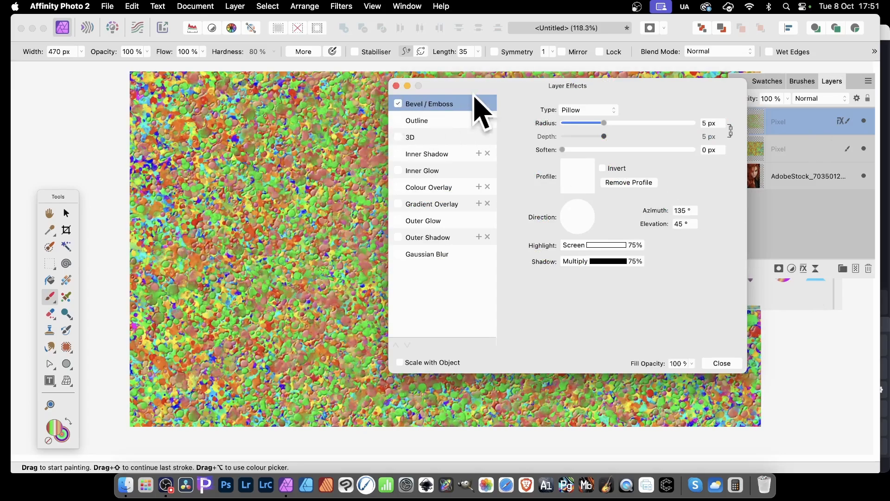
pyautogui.moveTo(447, 87); pyautogui.dragTo(589, 110)
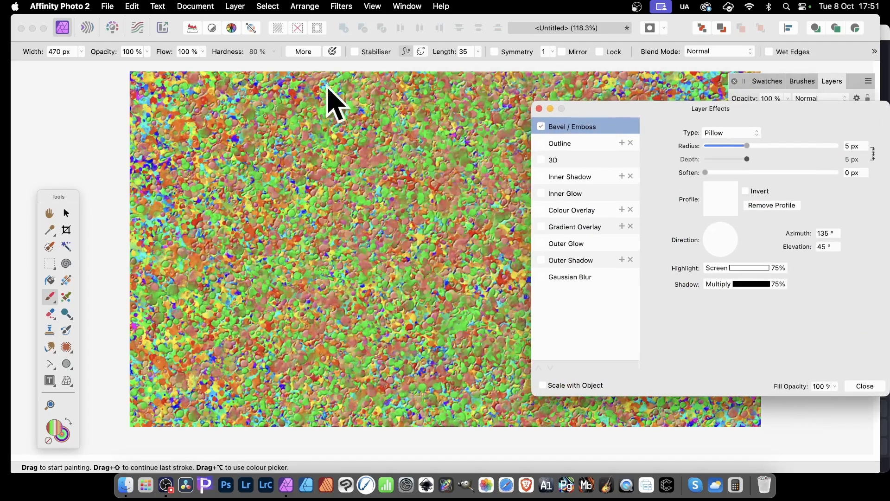
pyautogui.click(542, 126)
pyautogui.click(542, 159)
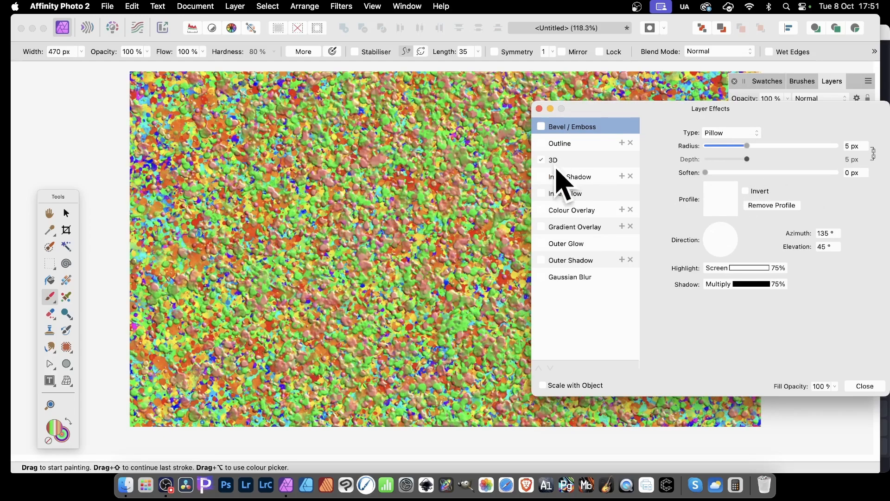
# Replace the layer's 3D effect with an Outer Shadow of radius 15.1 px, offset 18.1 px and intensity 52%
pyautogui.click(541, 261)
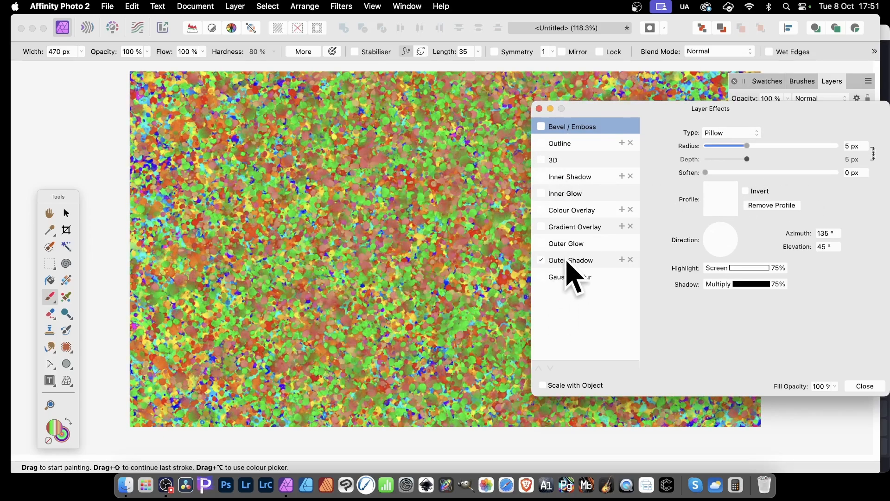
pyautogui.click(565, 260)
pyautogui.moveTo(717, 159); pyautogui.dragTo(773, 187)
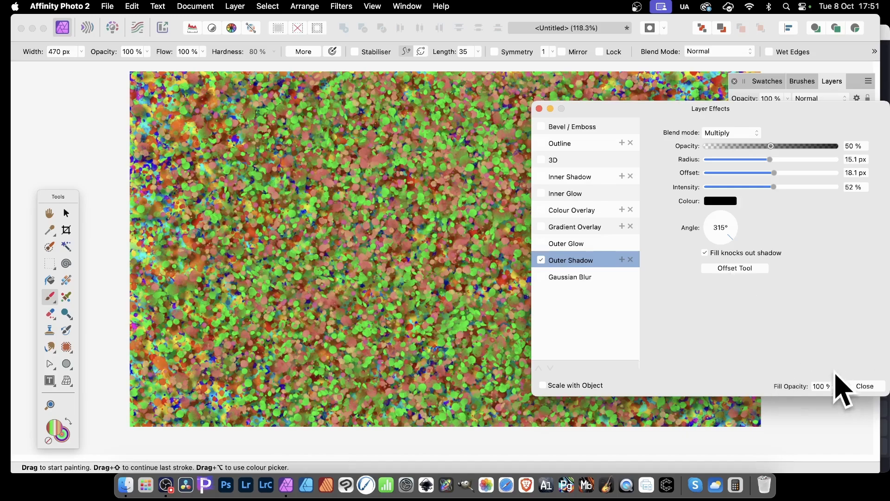
pyautogui.click(865, 385)
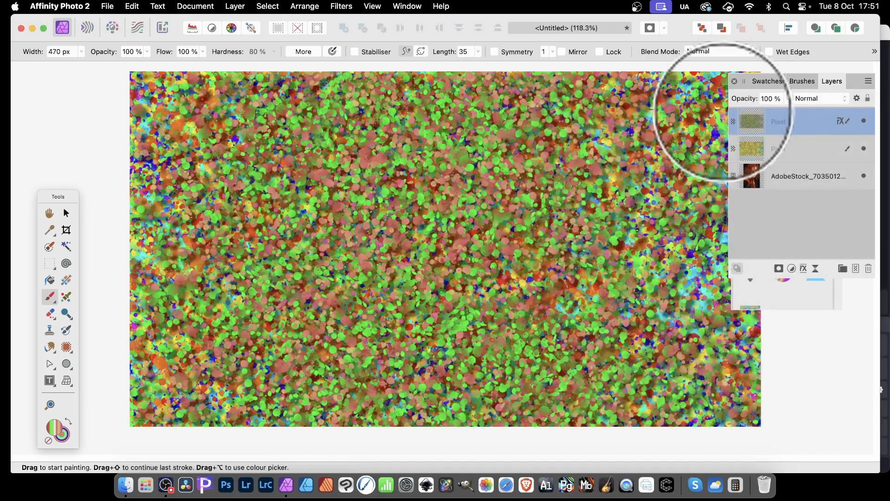
# Delete the shadowed spatter layer, and hide the remaining spatter layer briefly to view the portrait beneath
pyautogui.press('Delete')
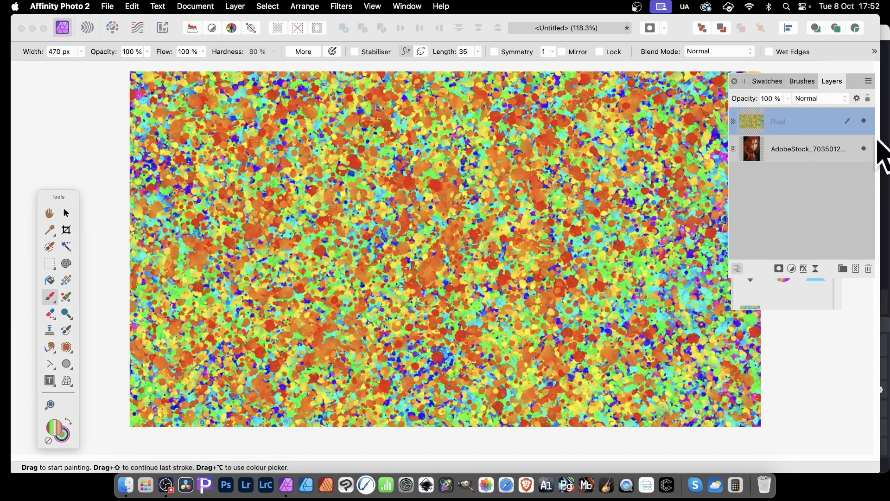
pyautogui.click(865, 121)
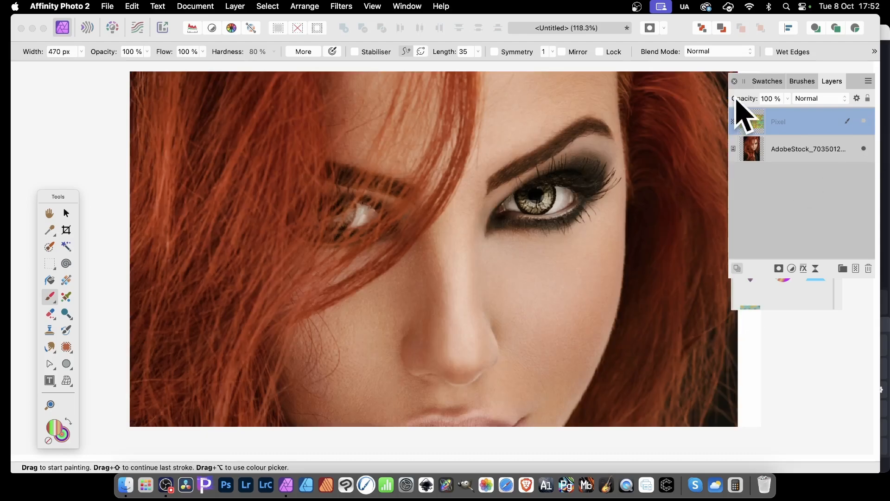
pyautogui.click(864, 122)
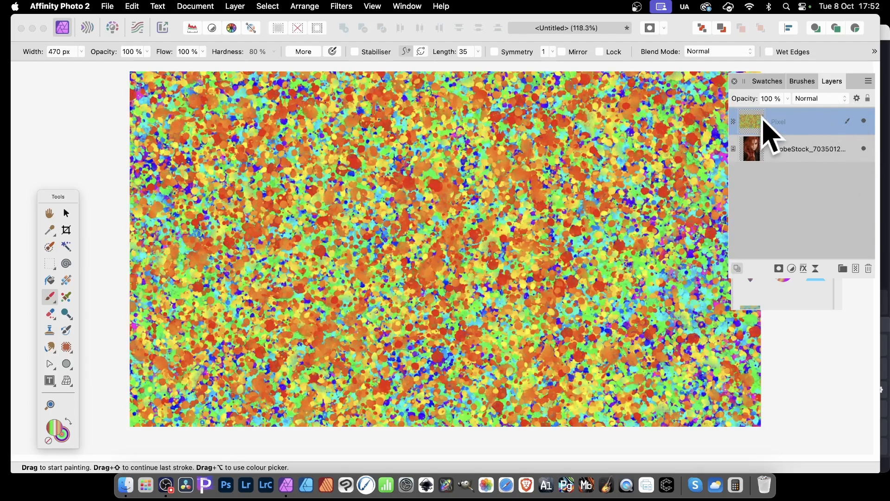
# Try the Overlay blend mode on the spatter layer and return the layer to Normal
pyautogui.click(827, 98)
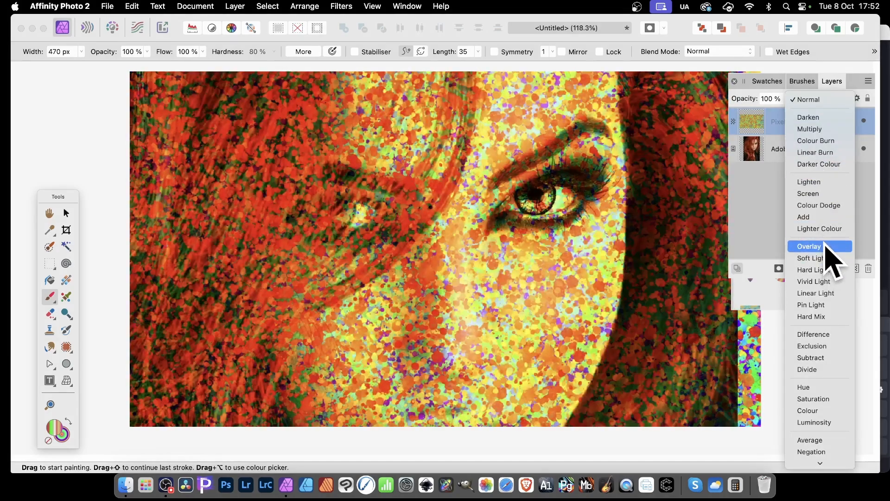
pyautogui.click(825, 246)
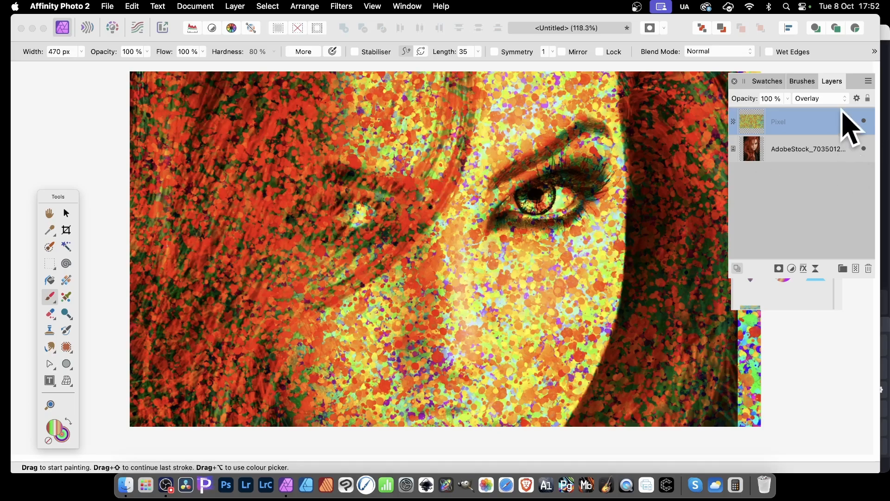
pyautogui.click(815, 99)
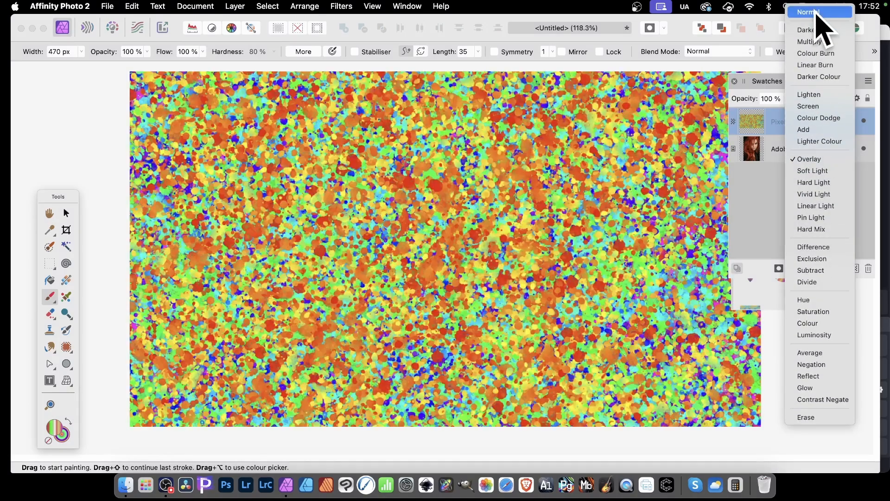
pyautogui.click(817, 10)
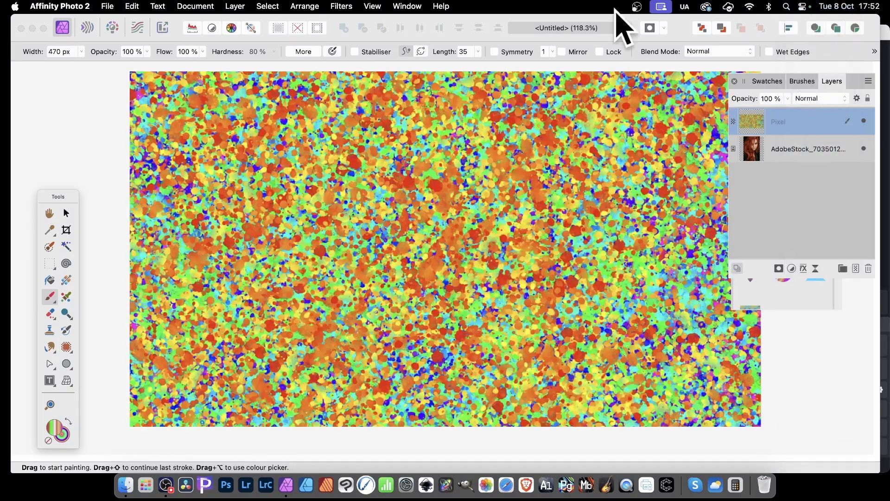
# Try the Deform filter on the spatter layer, pulling several points towards its edges, and undo the applied distortion
pyautogui.click(65, 214)
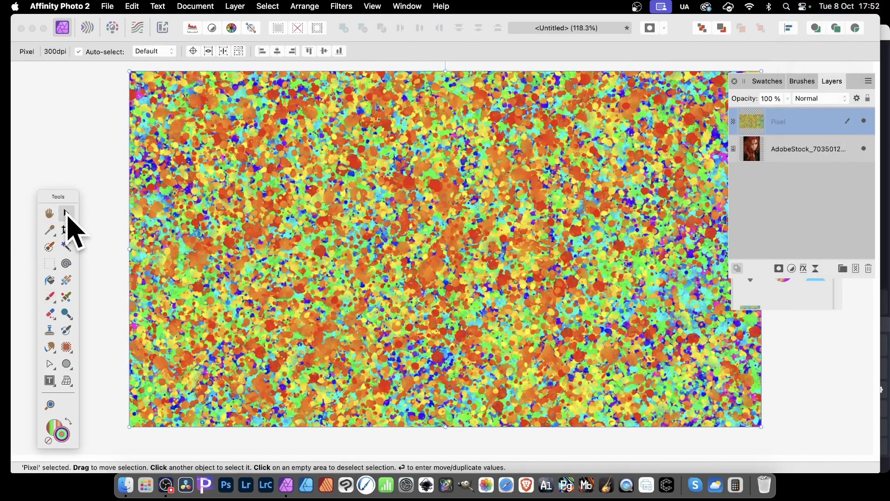
pyautogui.click(348, 6)
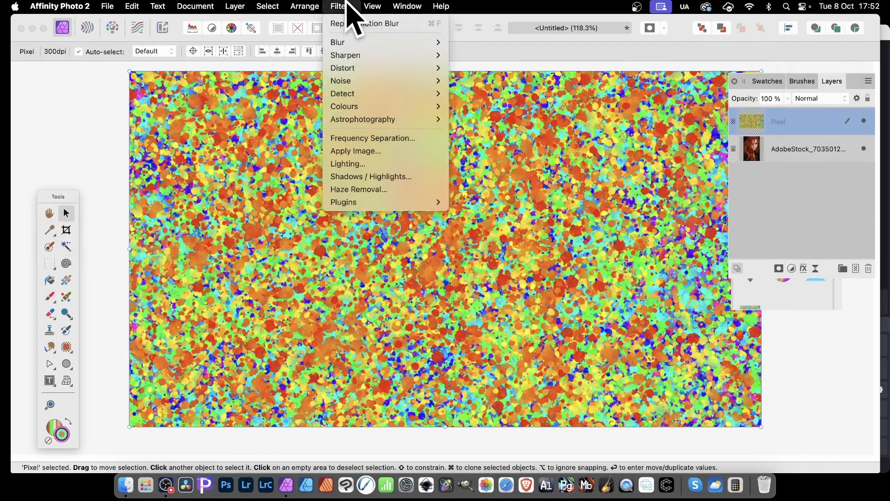
pyautogui.moveTo(342, 69)
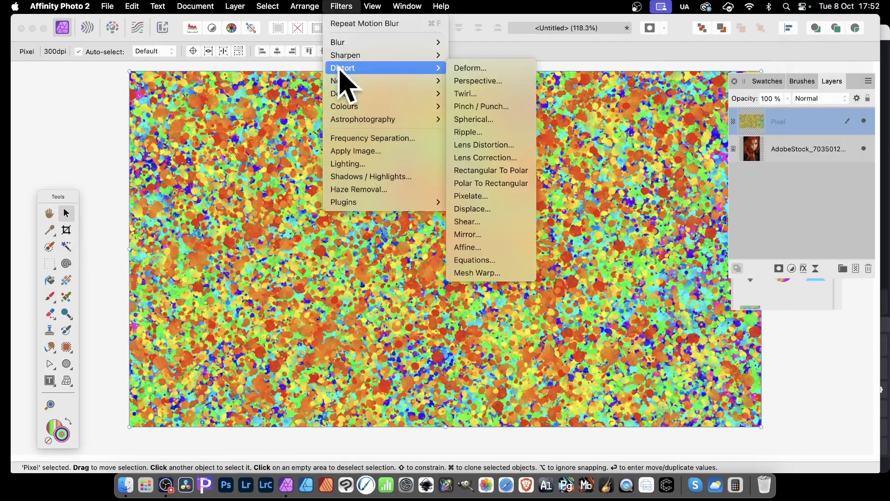
pyautogui.click(502, 81)
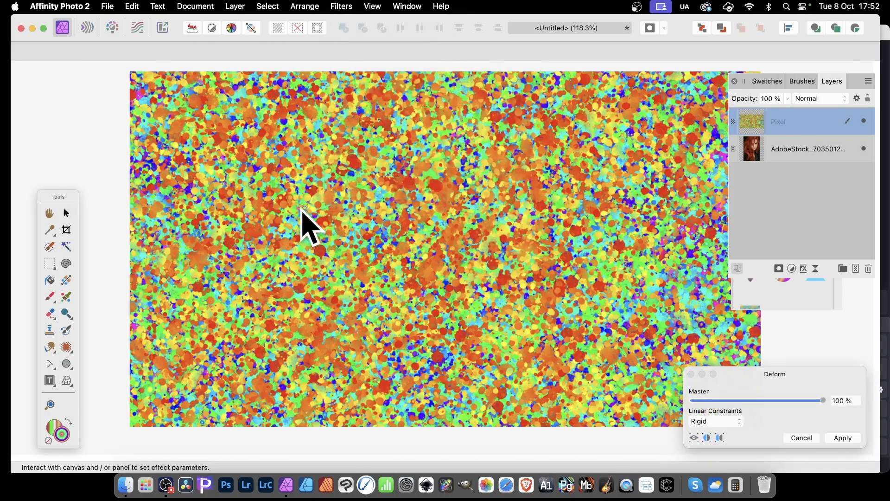
pyautogui.click(409, 271)
pyautogui.click(504, 286)
pyautogui.moveTo(504, 286); pyautogui.dragTo(770, 321)
pyautogui.moveTo(447, 250); pyautogui.dragTo(206, 129)
pyautogui.moveTo(347, 284); pyautogui.dragTo(173, 402)
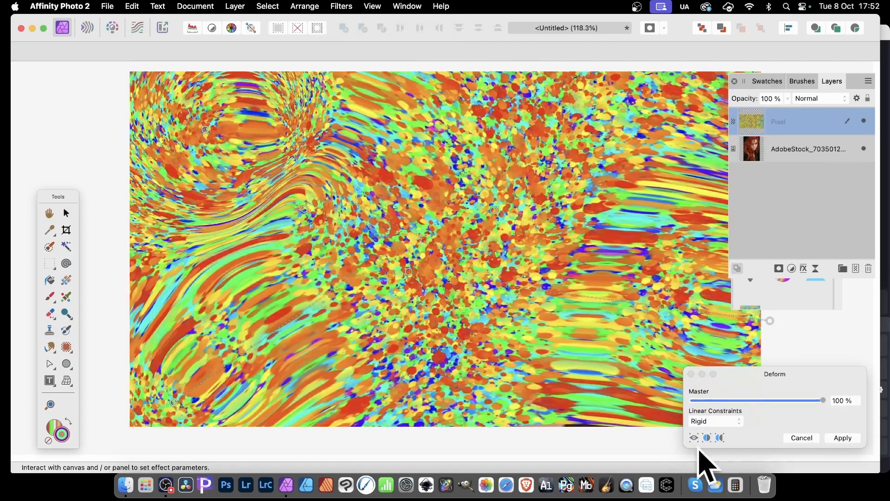
pyautogui.click(855, 437)
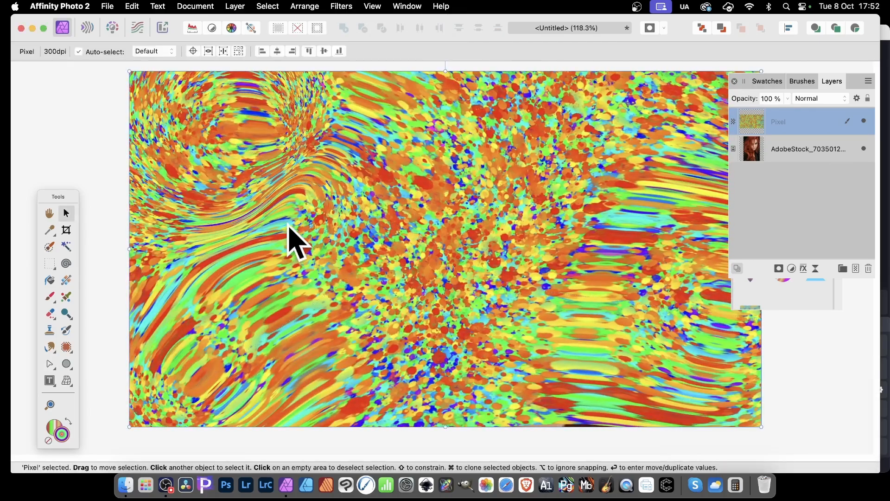
pyautogui.press('super+z')
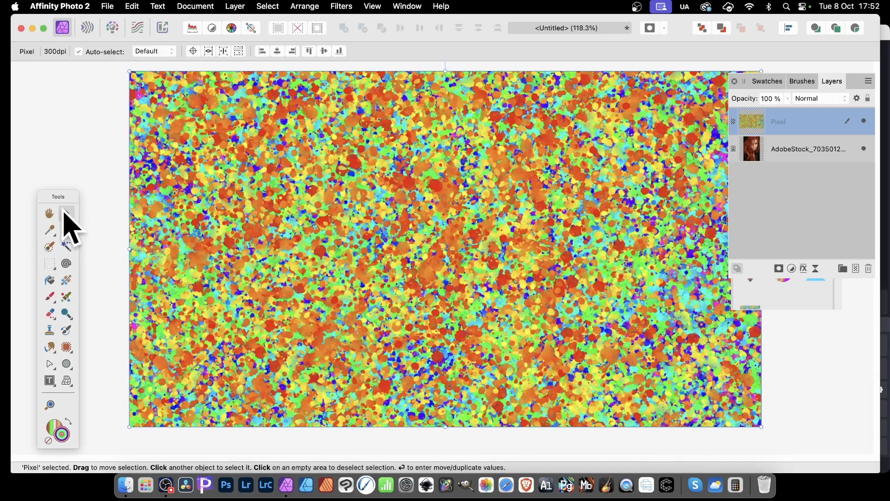
# Create a pattern layer from the spatter layer, scale its tile down and mirror the repeats
pyautogui.click(235, 6)
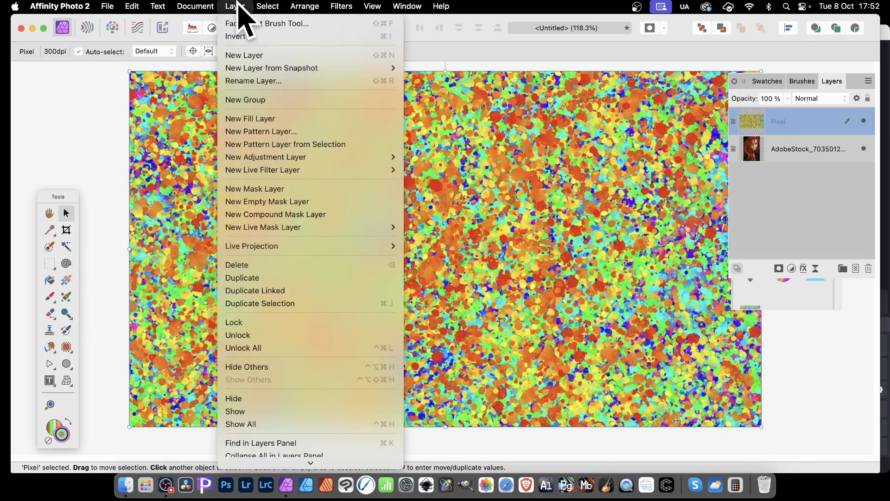
pyautogui.click(267, 145)
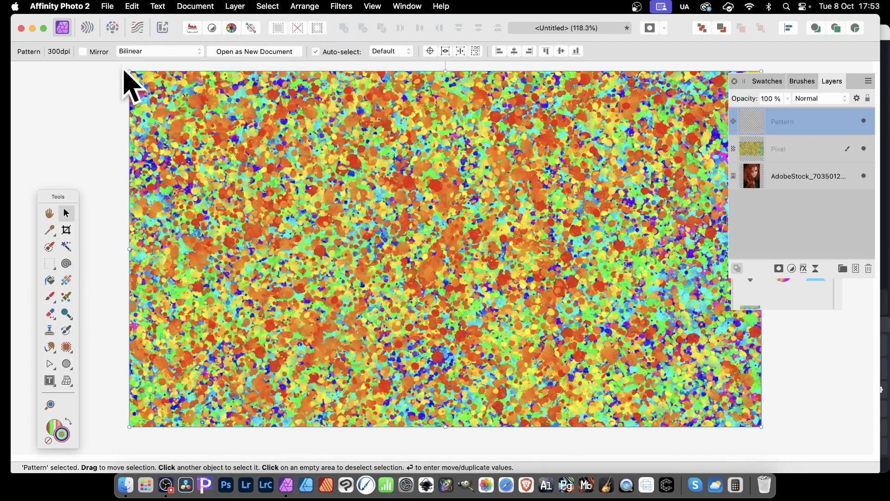
pyautogui.moveTo(133, 73); pyautogui.dragTo(427, 240)
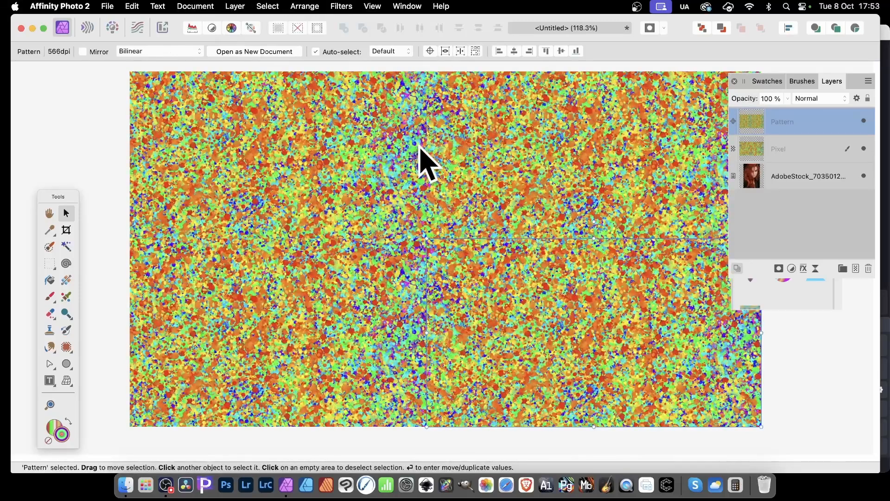
pyautogui.click(83, 51)
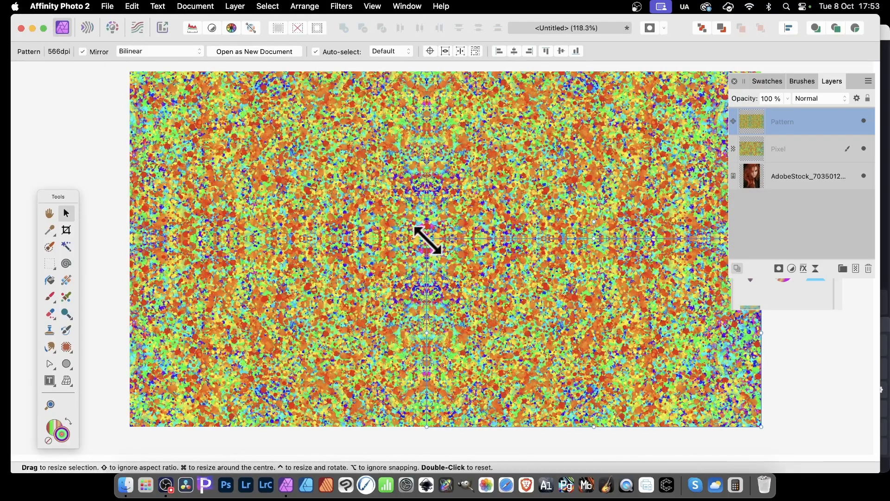
pyautogui.moveTo(426, 239); pyautogui.dragTo(537, 293)
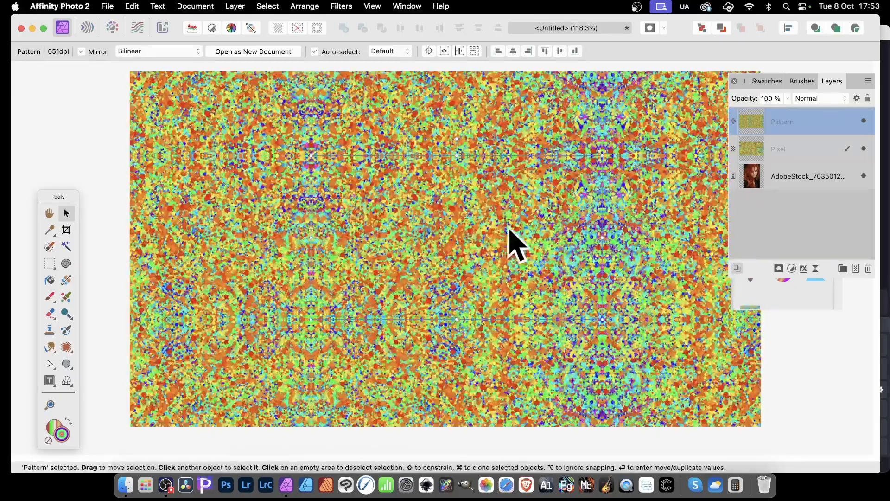
# Delete the mirrored pattern layer above the spatter layer
pyautogui.click(832, 99)
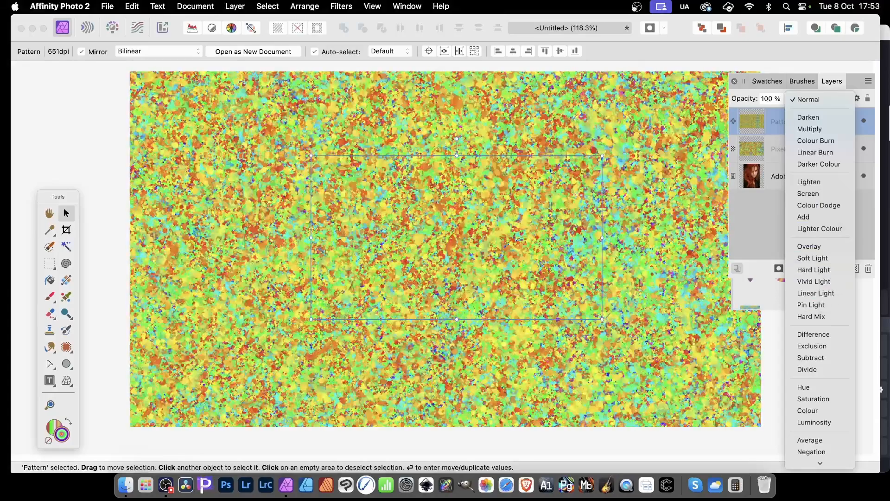
pyautogui.press('Escape')
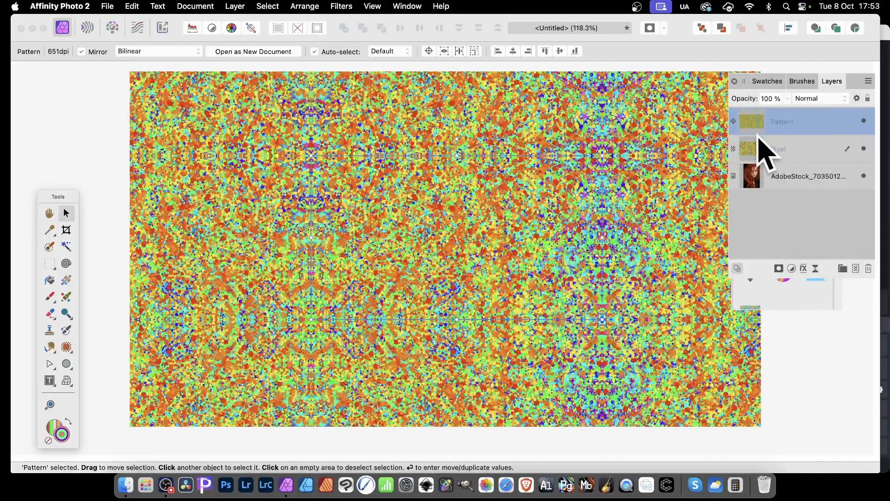
pyautogui.press('Delete')
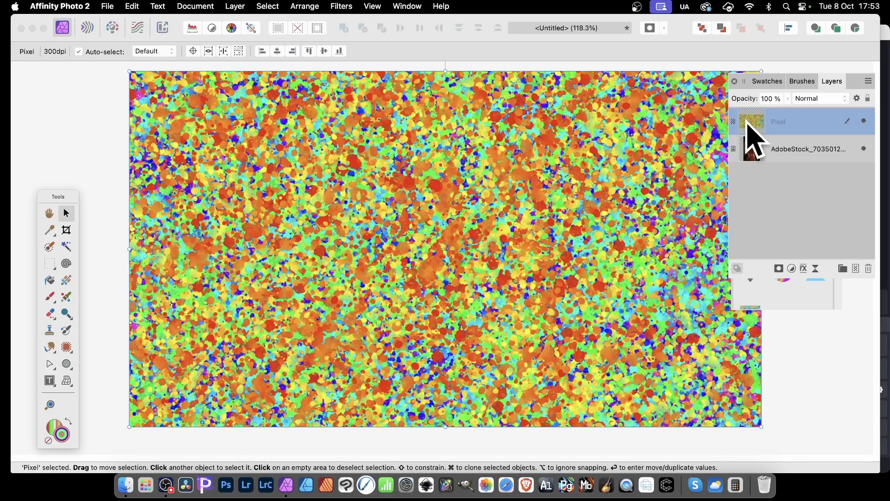
# Add a Recolour adjustment with hue 317°, saturation 52% and lightness 17%, and merge it into the spatter layer
pyautogui.click(236, 6)
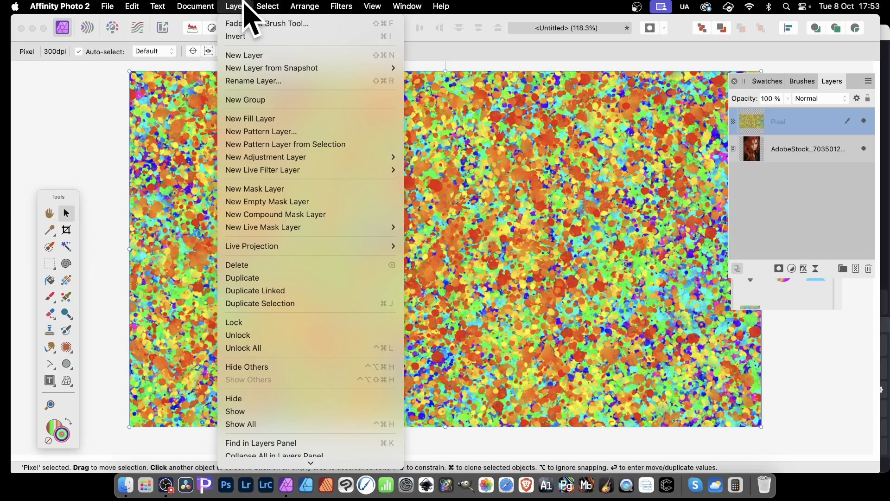
pyautogui.moveTo(267, 158)
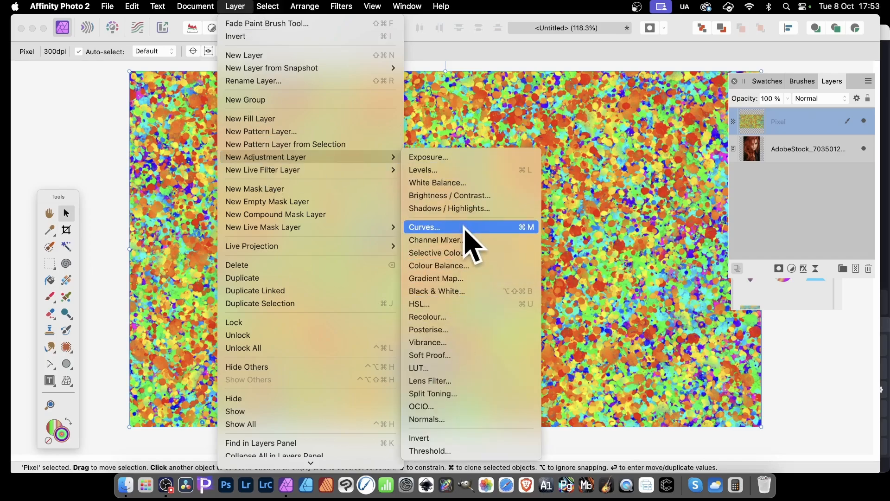
pyautogui.click(444, 318)
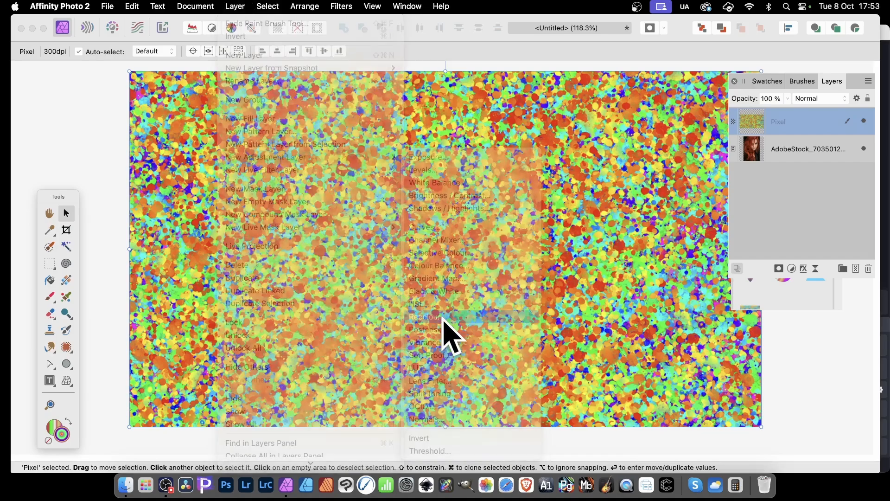
pyautogui.moveTo(745, 332); pyautogui.dragTo(447, 119)
pyautogui.moveTo(390, 159); pyautogui.dragTo(453, 206)
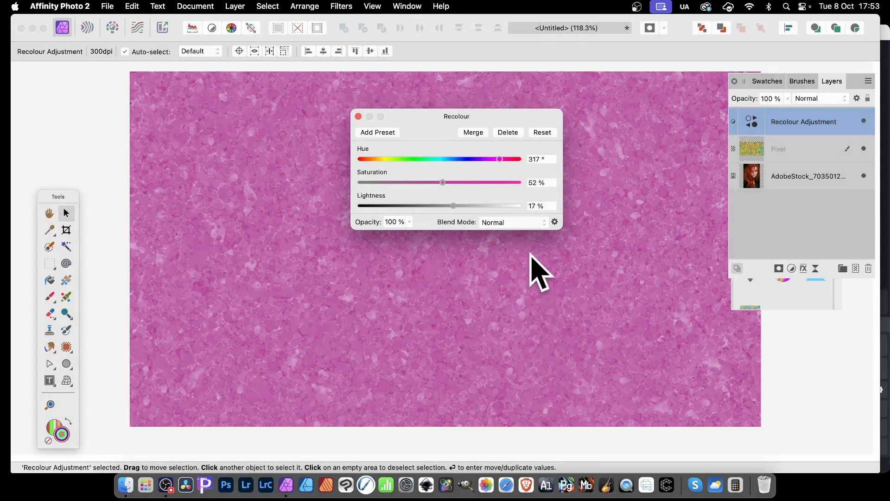
pyautogui.click(472, 133)
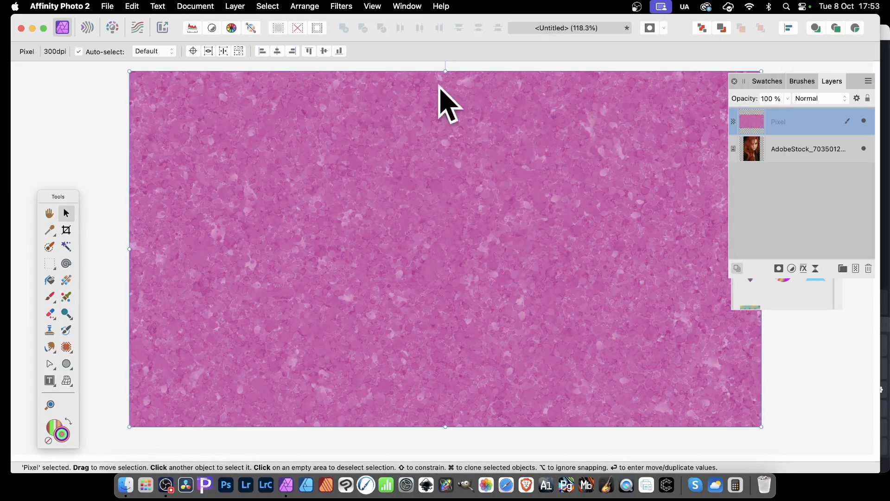
# Undo the merged Recolour adjustment on the spatter layer
pyautogui.press('super+z')
pyautogui.press('super+z')
pyautogui.press('super+z')
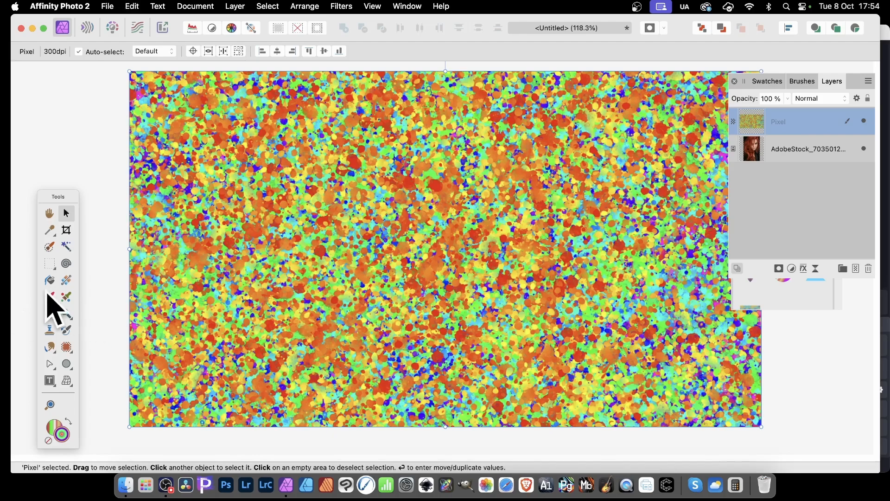
# Set the paint brush width to 2000 px and paint large green and pink spatter blobs over the spatter layer
pyautogui.moveTo(52, 295)
pyautogui.mouseDown()
pyautogui.moveTo(56, 304)
pyautogui.moveTo(101, 301)
pyautogui.mouseUp()
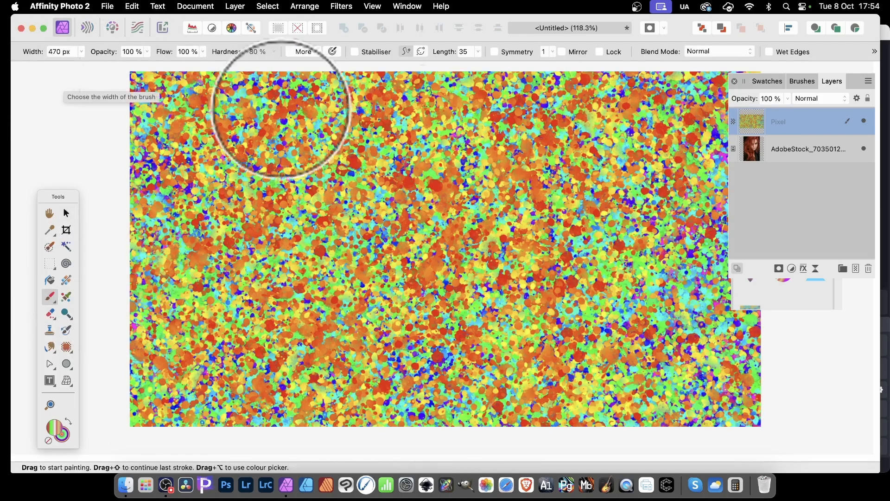
pyautogui.click(82, 52)
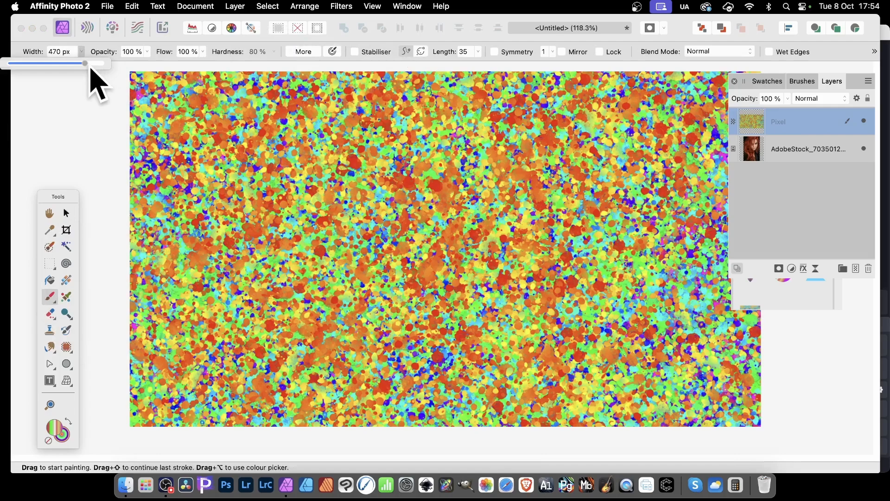
pyautogui.moveTo(88, 64); pyautogui.dragTo(94, 63)
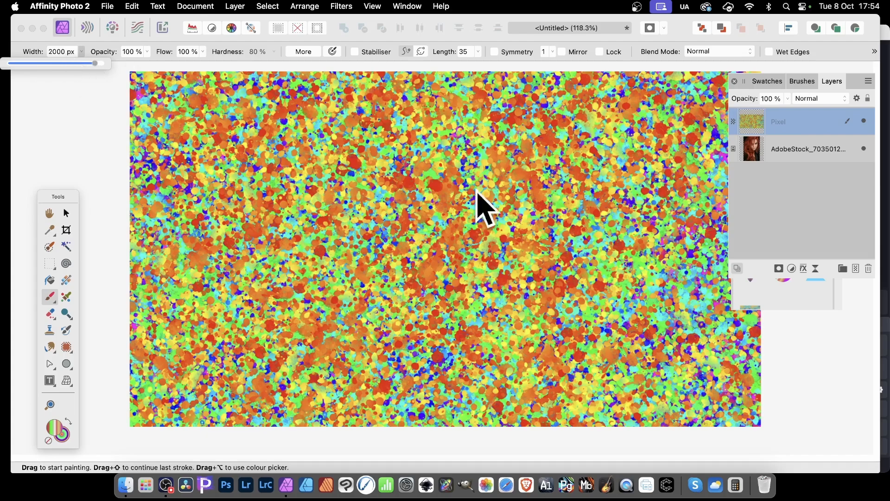
pyautogui.moveTo(308, 186)
pyautogui.mouseDown()
pyautogui.moveTo(522, 188)
pyautogui.moveTo(337, 176)
pyautogui.moveTo(244, 145)
pyautogui.moveTo(604, 221)
pyautogui.moveTo(498, 246)
pyautogui.moveTo(747, 181)
pyautogui.moveTo(541, 112)
pyautogui.moveTo(666, 123)
pyautogui.moveTo(625, 213)
pyautogui.moveTo(433, 248)
pyautogui.moveTo(471, 179)
pyautogui.moveTo(359, 168)
pyautogui.moveTo(221, 249)
pyautogui.moveTo(324, 227)
pyautogui.moveTo(234, 226)
pyautogui.moveTo(129, 179)
pyautogui.moveTo(141, 228)
pyautogui.mouseUp()
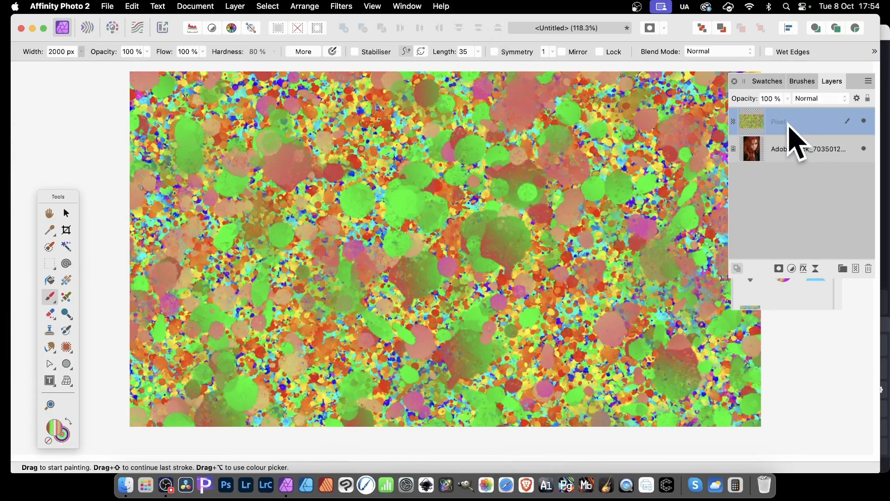
# Choose the black and white striped gradient swatch and paint large spatter blobs across the spatter layer
pyautogui.click(821, 102)
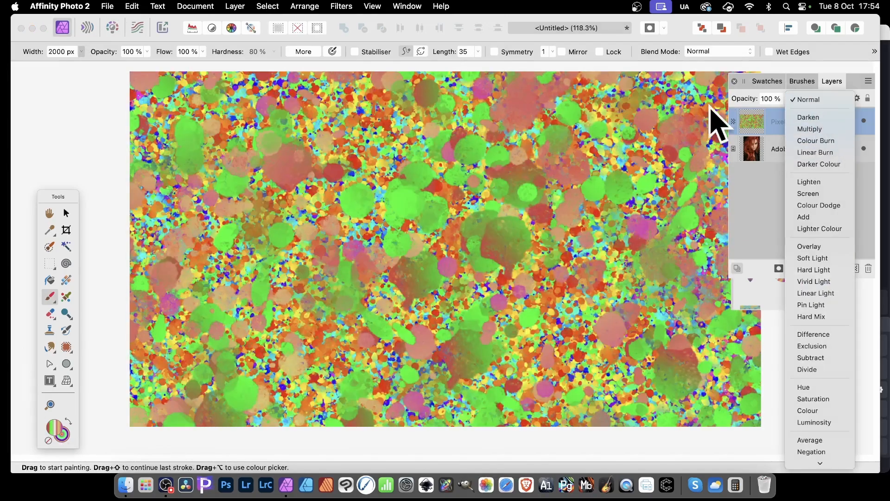
pyautogui.click(764, 84)
pyautogui.click(770, 81)
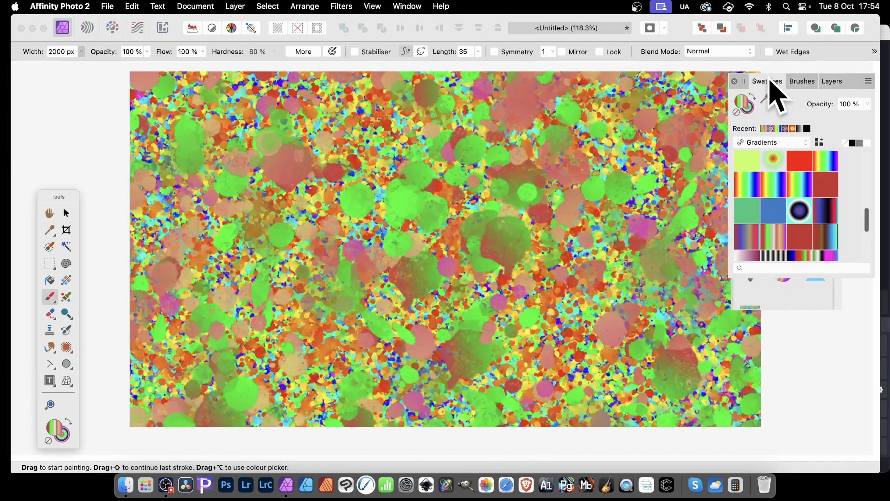
pyautogui.scroll(-2, 795, 206)
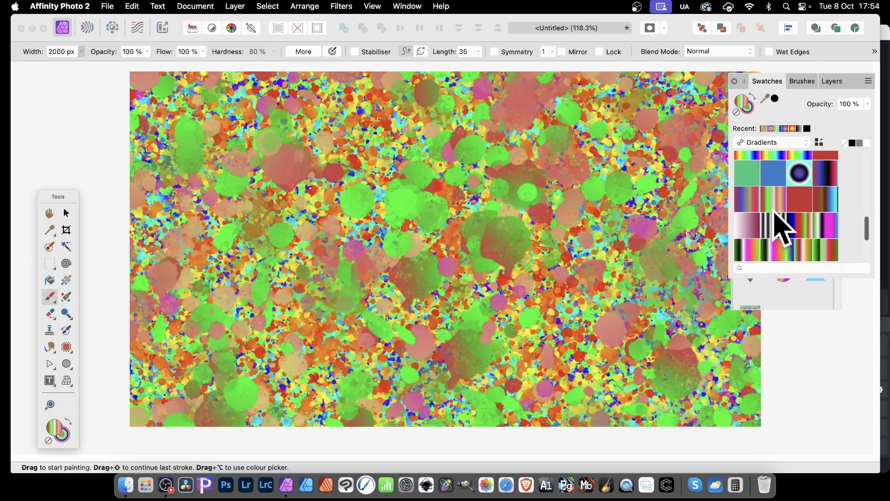
pyautogui.click(773, 217)
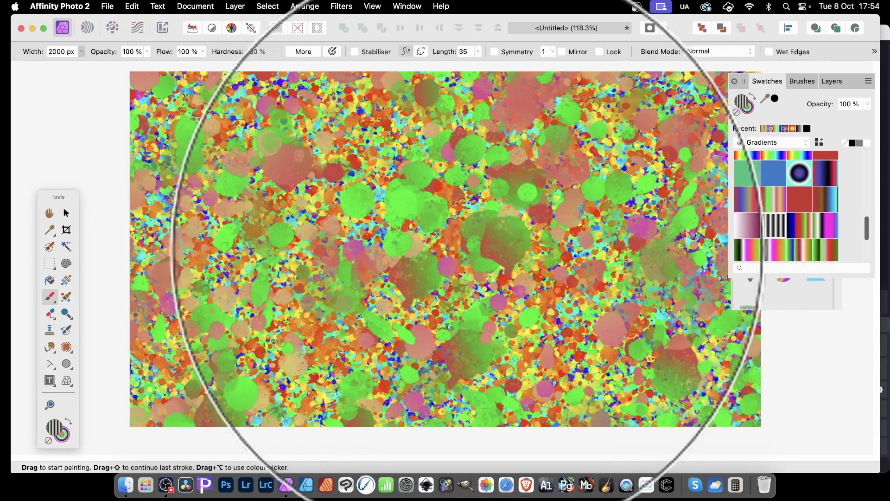
pyautogui.moveTo(468, 250)
pyautogui.mouseDown()
pyautogui.moveTo(544, 257)
pyautogui.moveTo(432, 193)
pyautogui.moveTo(487, 167)
pyautogui.mouseUp()
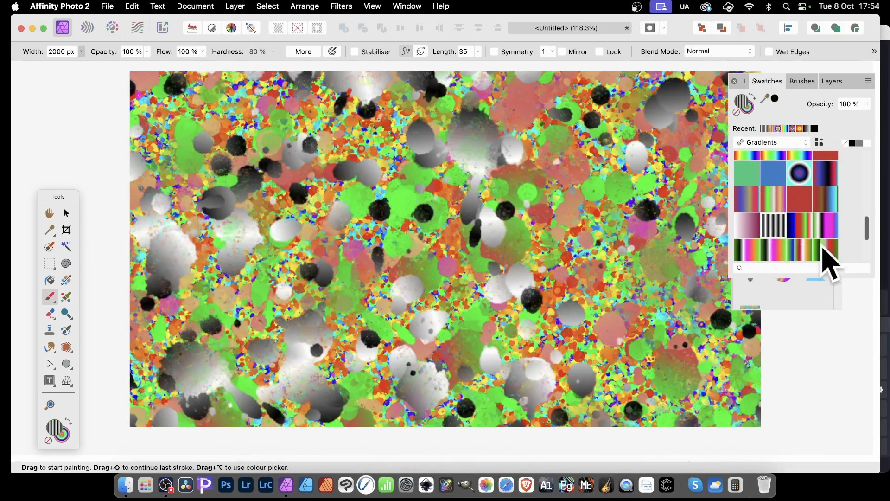
pyautogui.moveTo(655, 199)
pyautogui.mouseDown()
pyautogui.moveTo(517, 218)
pyautogui.moveTo(616, 159)
pyautogui.moveTo(640, 130)
pyautogui.mouseUp()
# Choose the striped gradient swatch with black, magenta and green bands and paint large spatter strokes across the canvas
pyautogui.scroll(-2, 788, 227)
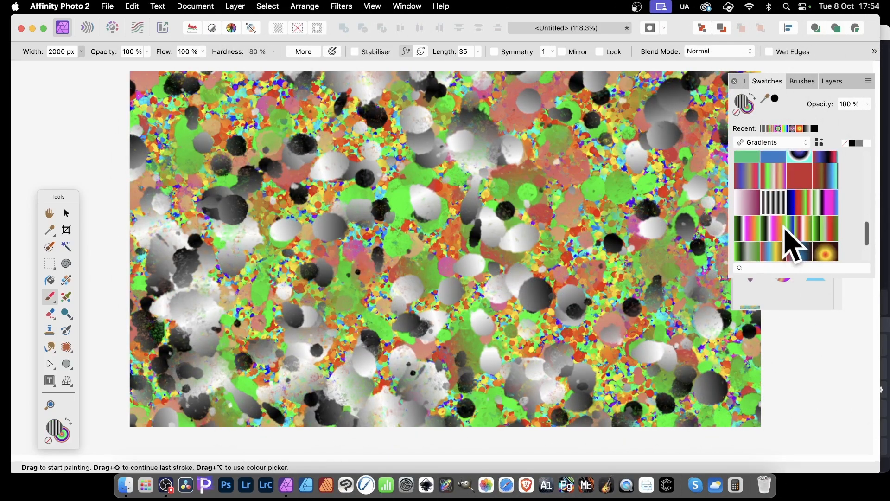
pyautogui.click(784, 230)
pyautogui.moveTo(709, 225)
pyautogui.mouseDown()
pyautogui.moveTo(358, 223)
pyautogui.moveTo(497, 238)
pyautogui.moveTo(278, 88)
pyautogui.moveTo(253, 90)
pyautogui.mouseUp()
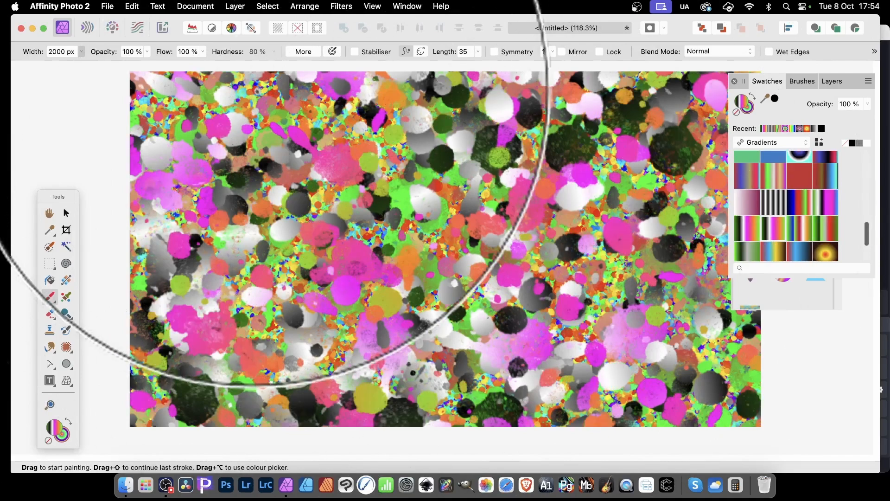
pyautogui.click(341, 6)
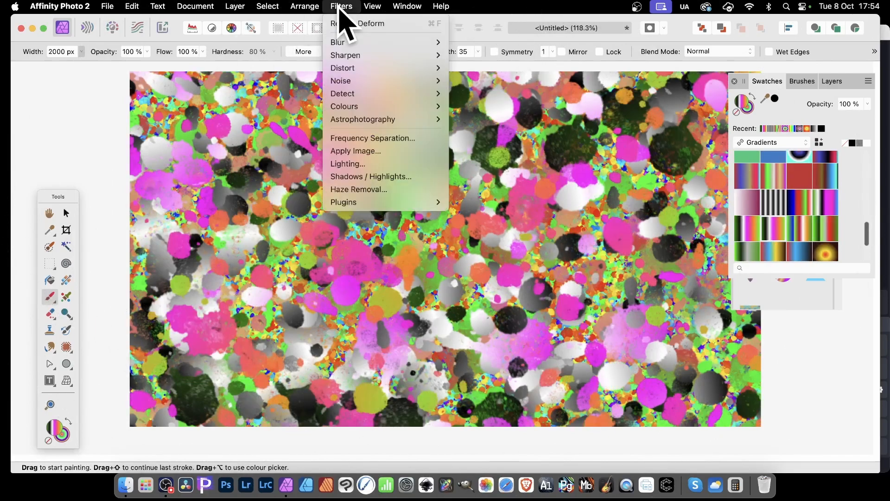
pyautogui.moveTo(348, 83)
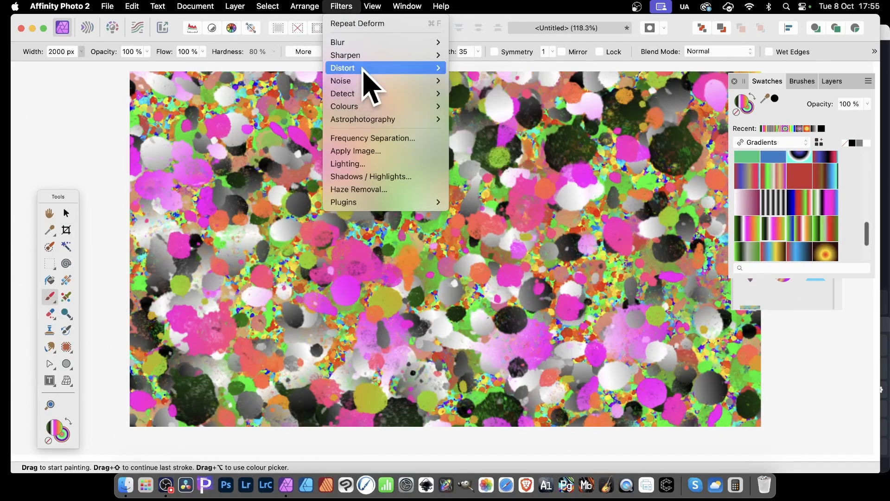
pyautogui.moveTo(363, 70)
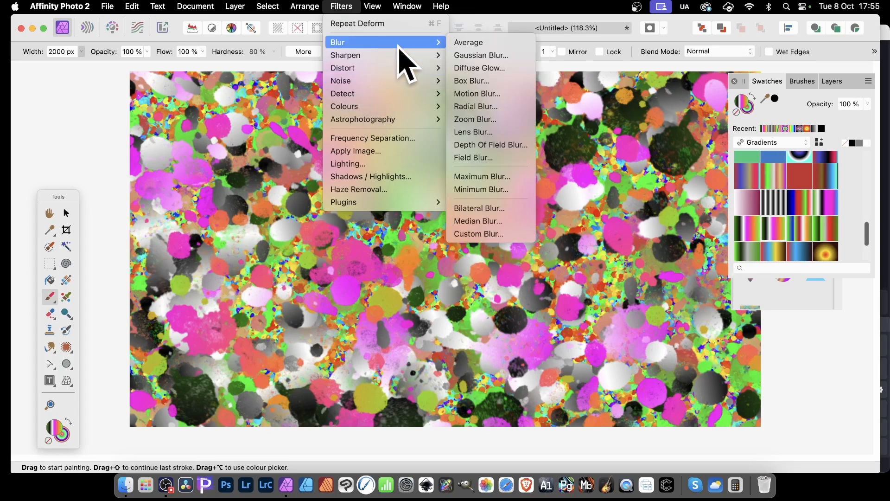
pyautogui.click(588, 204)
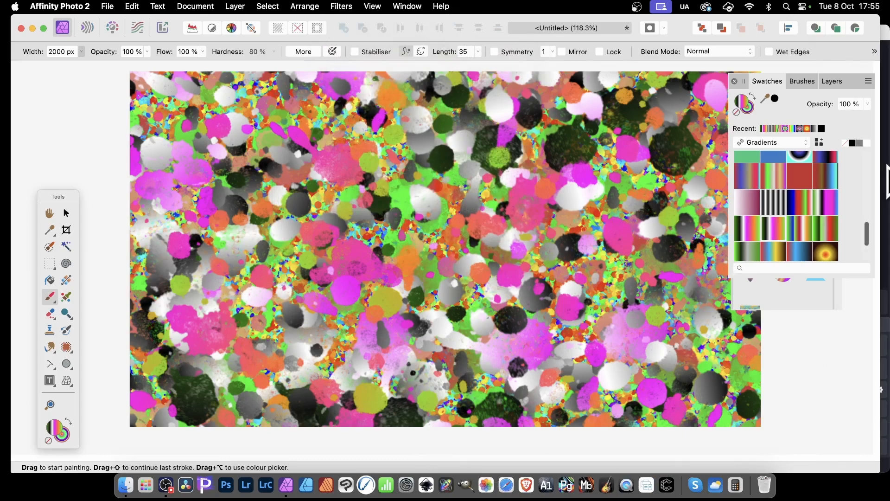